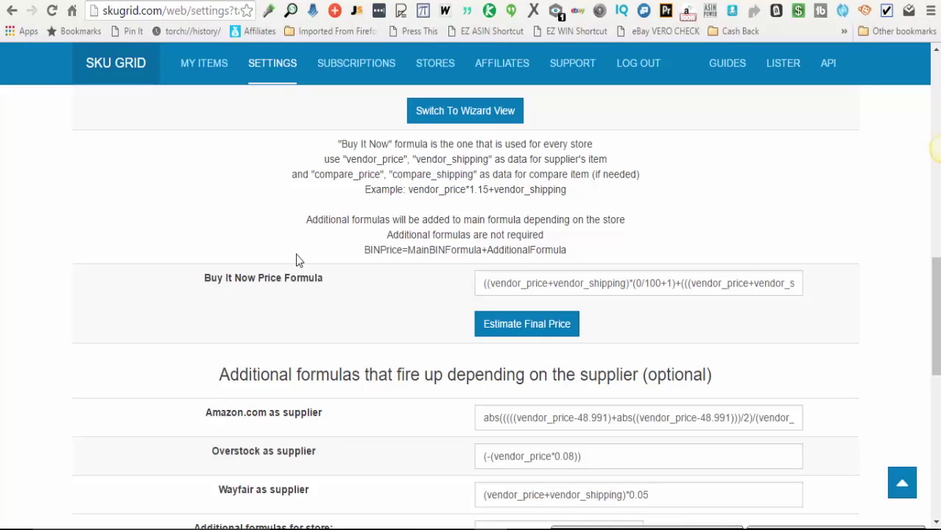
Locate the additional supplier formulas section heading
{"action": "scroll", "coordinate": [240, 212], "scroll_direction": "up", "scroll_amount": 1}
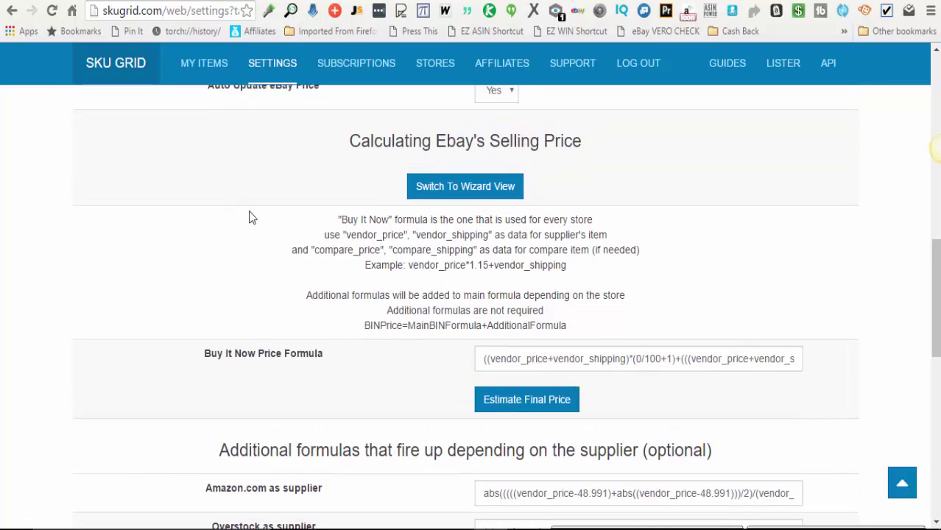
{"action": "scroll", "coordinate": [417, 333], "scroll_direction": "down", "scroll_amount": 1}
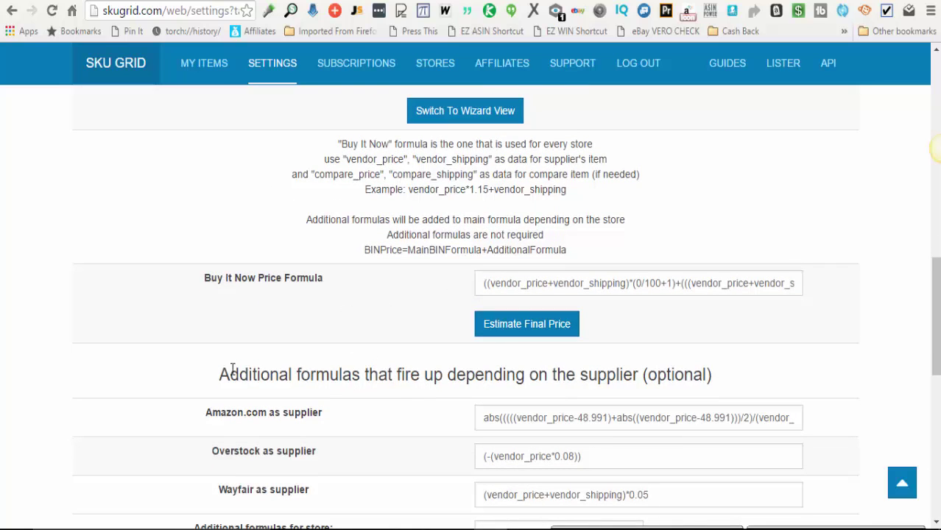
{"action": "left_click_drag", "start_coordinate": [221, 374], "coordinate": [722, 389]}
{"action": "left_click", "coordinate": [736, 383]}
{"action": "scroll", "coordinate": [294, 405], "scroll_direction": "up", "scroll_amount": 1}
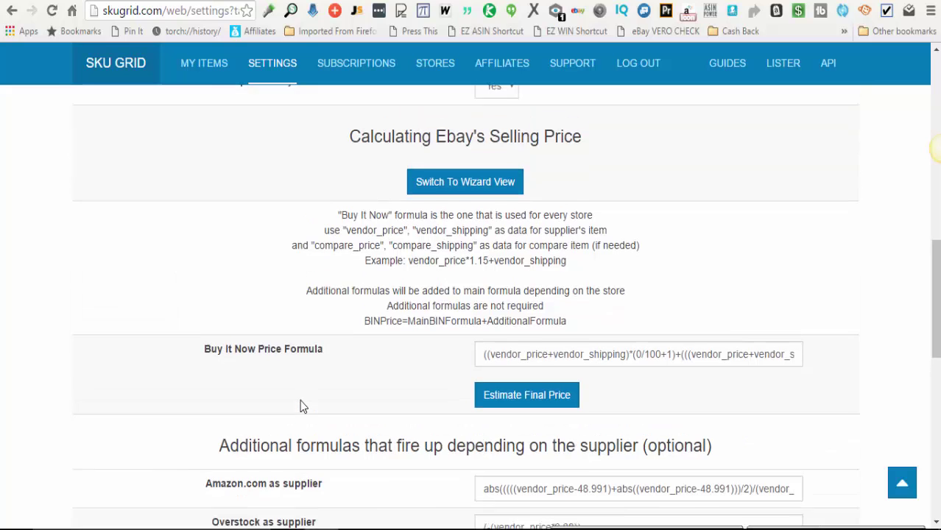
{"action": "scroll", "coordinate": [298, 403], "scroll_direction": "down", "scroll_amount": 1}
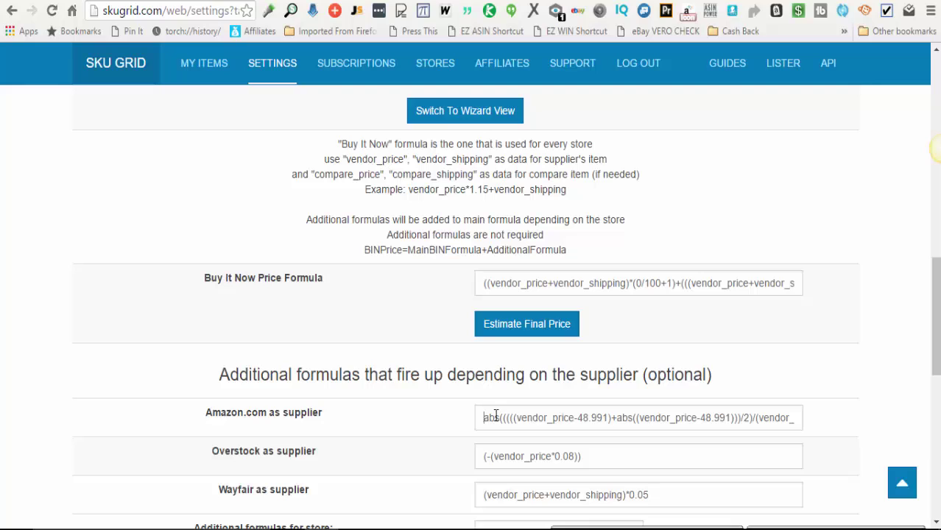
Inspect the Amazon.com formula and its 48.991 price threshold values
{"action": "left_click_drag", "start_coordinate": [495, 417], "coordinate": [832, 412]}
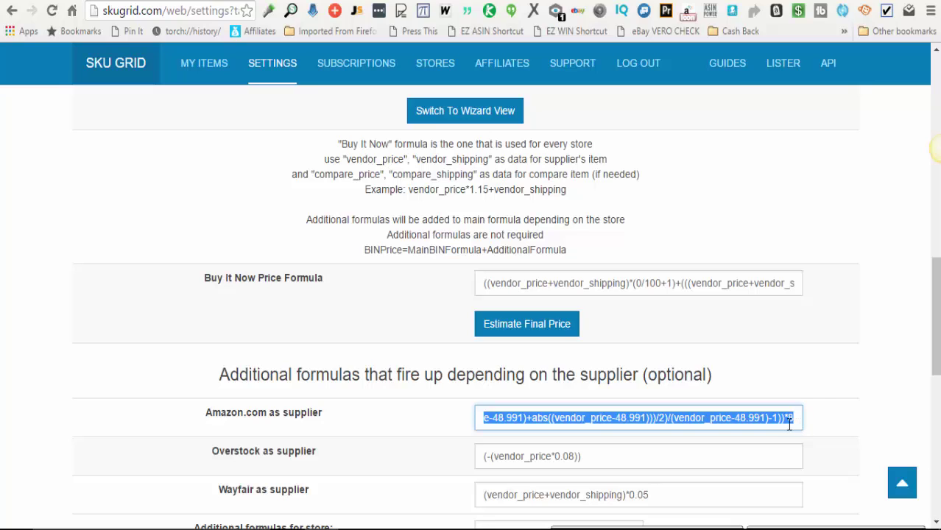
{"action": "left_click", "coordinate": [527, 421]}
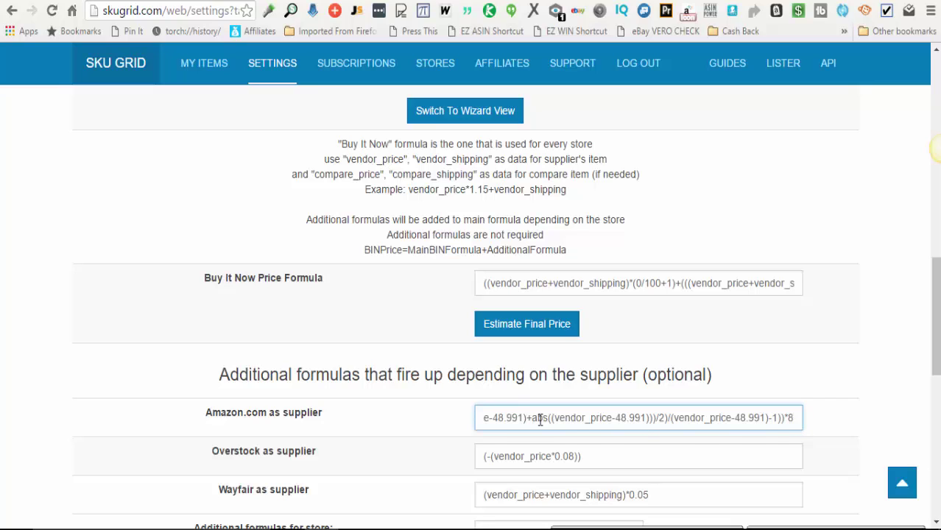
{"action": "key", "text": "Left"}
{"action": "key", "text": "Left"}
{"action": "key", "text": "Left"}
{"action": "key", "text": "Left"}
{"action": "key", "text": "Left"}
{"action": "key", "text": "Left"}
{"action": "key", "text": "Left"}
{"action": "key", "text": "Left"}
{"action": "key", "text": "Left"}
{"action": "key", "text": "Left"}
{"action": "key", "text": "Left"}
{"action": "key", "text": "Left"}
{"action": "key", "text": "Left"}
{"action": "key", "text": "Left"}
{"action": "key", "text": "Left"}
{"action": "key", "text": "Left"}
{"action": "key", "text": "Left"}
{"action": "key", "text": "Left"}
{"action": "key", "text": "Left"}
{"action": "key", "text": "Left"}
{"action": "key", "text": "Left"}
{"action": "key", "text": "Left"}
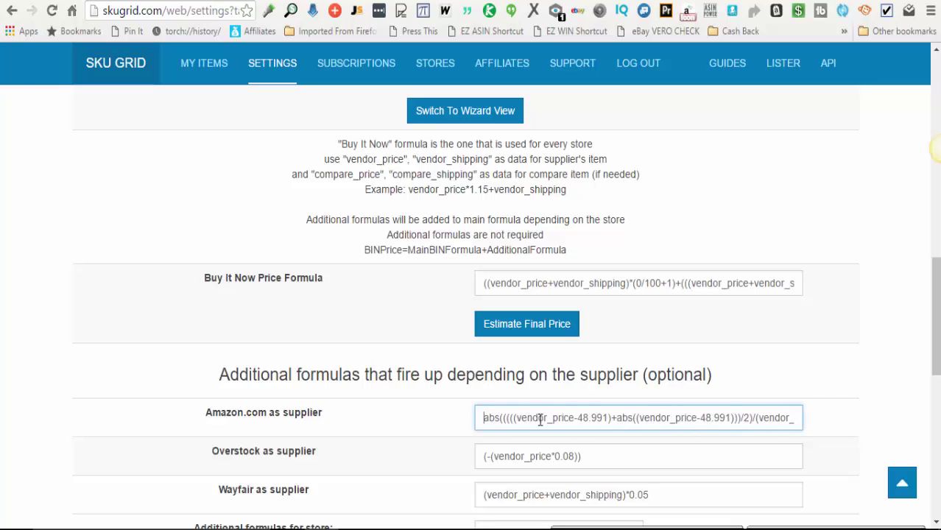
{"action": "key", "text": "Right"}
Recheck the 48.991 threshold, then select the entire Amazon.com formula
{"action": "key", "text": "Right"}
{"action": "key", "text": "Right"}
{"action": "key", "text": "Right"}
{"action": "key", "text": "Right"}
{"action": "key", "text": "Right"}
{"action": "key", "text": "Right"}
{"action": "key", "text": "Right"}
{"action": "key", "text": "Right"}
{"action": "key", "text": "Right"}
{"action": "key", "text": "Right"}
{"action": "key", "text": "Right"}
{"action": "key", "text": "Right"}
{"action": "key", "text": "Right"}
{"action": "key", "text": "Right"}
{"action": "key", "text": "Right"}
{"action": "key", "text": "Right"}
{"action": "key", "text": "Right"}
{"action": "key", "text": "Right"}
{"action": "key", "text": "Right"}
{"action": "key", "text": "Right"}
{"action": "key", "text": "shift+Right"}
{"action": "key", "text": "shift+Right"}
{"action": "key", "text": "shift+Right"}
{"action": "key", "text": "shift+Right"}
{"action": "key", "text": "shift+Right"}
{"action": "key", "text": "shift+Right"}
{"action": "left_click_drag", "start_coordinate": [700, 418], "coordinate": [731, 420]}
{"action": "left_click", "coordinate": [751, 417]}
{"action": "key", "text": "Right"}
{"action": "key", "text": "Right"}
{"action": "key", "text": "Right"}
{"action": "key", "text": "Right"}
{"action": "key", "text": "Right"}
{"action": "key", "text": "Right"}
{"action": "key", "text": "Right"}
{"action": "key", "text": "Right"}
{"action": "key", "text": "Right"}
{"action": "key", "text": "Right"}
{"action": "key", "text": "Right"}
{"action": "key", "text": "Right"}
{"action": "key", "text": "Right"}
{"action": "key", "text": "Right"}
{"action": "key", "text": "Right"}
{"action": "key", "text": "Right"}
{"action": "key", "text": "Right"}
{"action": "key", "text": "Right"}
{"action": "key", "text": "Right"}
{"action": "key", "text": "Right"}
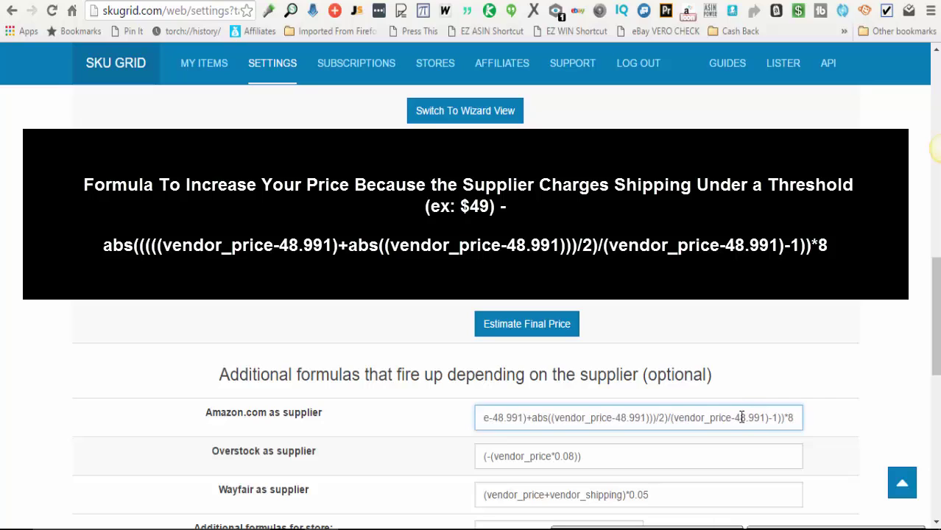
{"action": "left_click_drag", "start_coordinate": [740, 417], "coordinate": [797, 430]}
{"action": "left_click", "coordinate": [790, 419]}
{"action": "left_click", "coordinate": [620, 419]}
{"action": "left_click_drag", "start_coordinate": [620, 419], "coordinate": [641, 419]}
{"action": "left_click", "coordinate": [788, 425]}
{"action": "left_click_drag", "start_coordinate": [790, 419], "coordinate": [457, 417]}
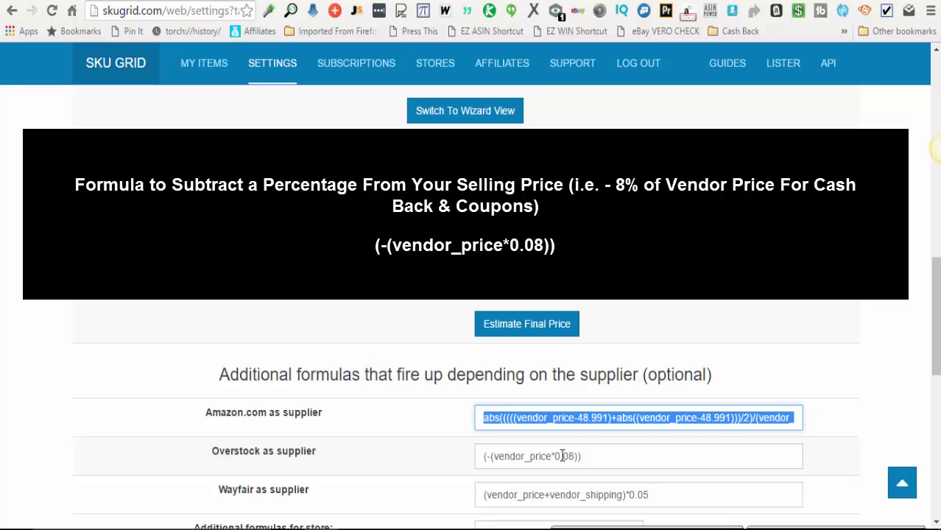
Review the Overstock formula and its 08 percentage
{"action": "left_click_drag", "start_coordinate": [563, 455], "coordinate": [579, 457]}
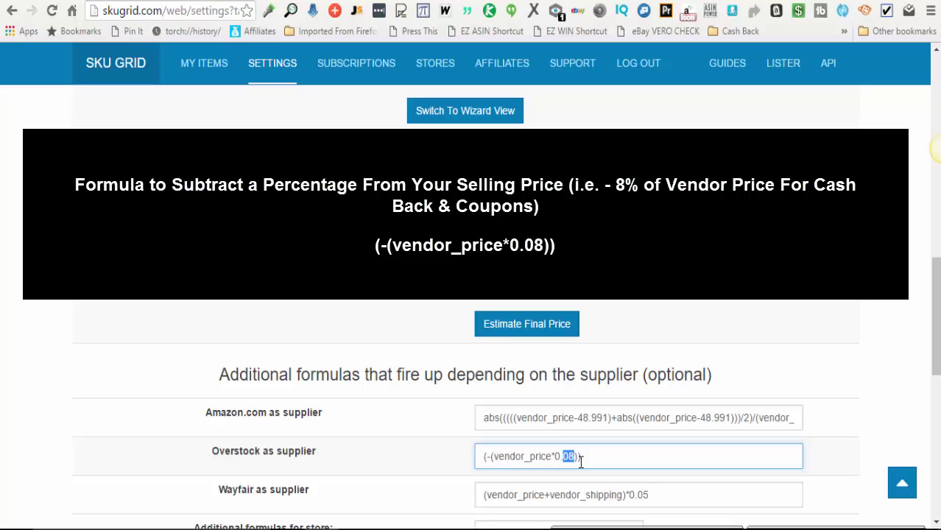
{"action": "left_click", "coordinate": [495, 456]}
{"action": "left_click_drag", "start_coordinate": [616, 457], "coordinate": [487, 461]}
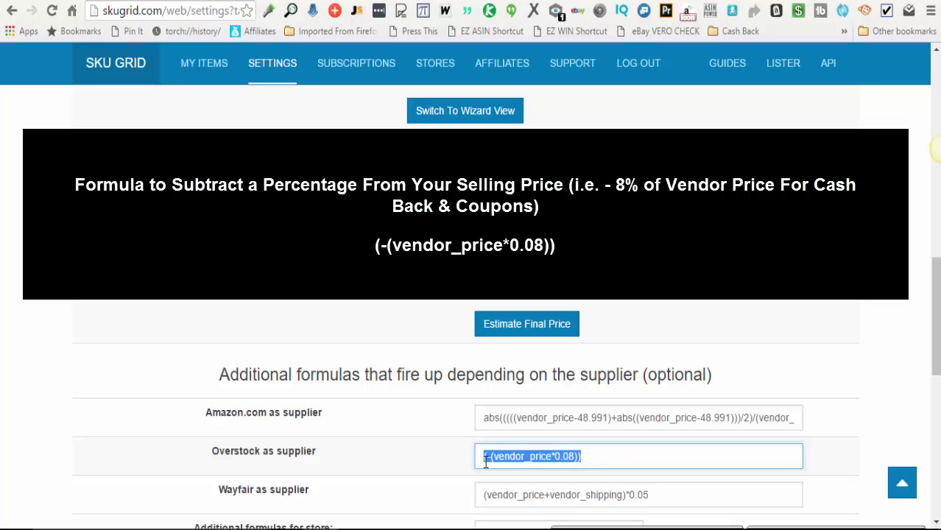
{"action": "left_click", "coordinate": [600, 464]}
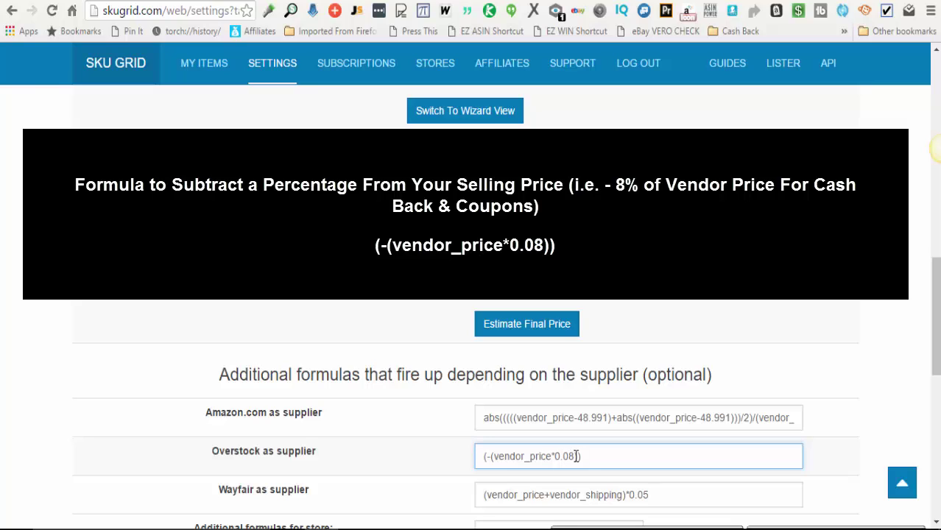
{"action": "left_click_drag", "start_coordinate": [573, 457], "coordinate": [560, 459]}
{"action": "left_click", "coordinate": [597, 457]}
{"action": "left_click_drag", "start_coordinate": [599, 455], "coordinate": [479, 454]}
{"action": "left_click", "coordinate": [484, 418]}
{"action": "left_click", "coordinate": [485, 459]}
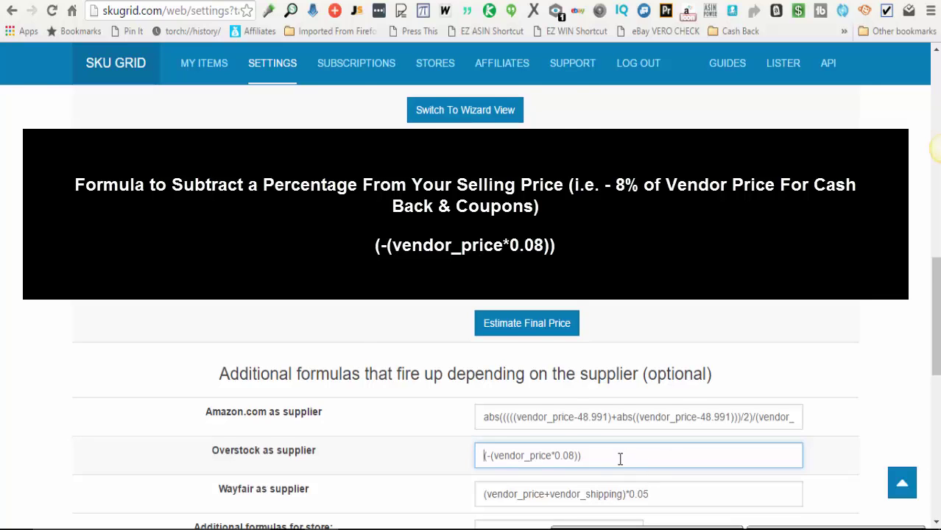
Check Wayfair's 0.05 rate, then add AllModern from the additional-formulas store list
{"action": "scroll", "coordinate": [620, 459], "scroll_direction": "down", "scroll_amount": 1}
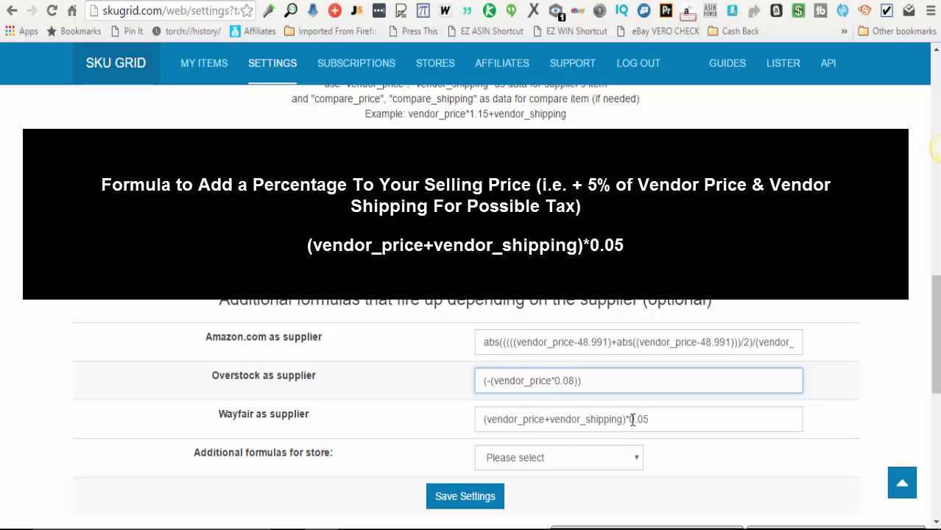
{"action": "left_click_drag", "start_coordinate": [629, 419], "coordinate": [651, 419]}
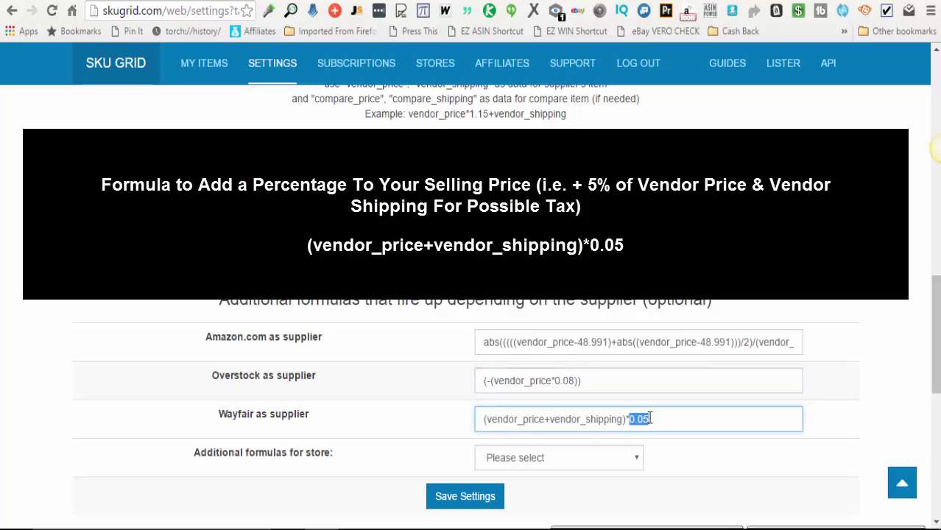
{"action": "left_click", "coordinate": [663, 417]}
{"action": "left_click_drag", "start_coordinate": [658, 424], "coordinate": [456, 426]}
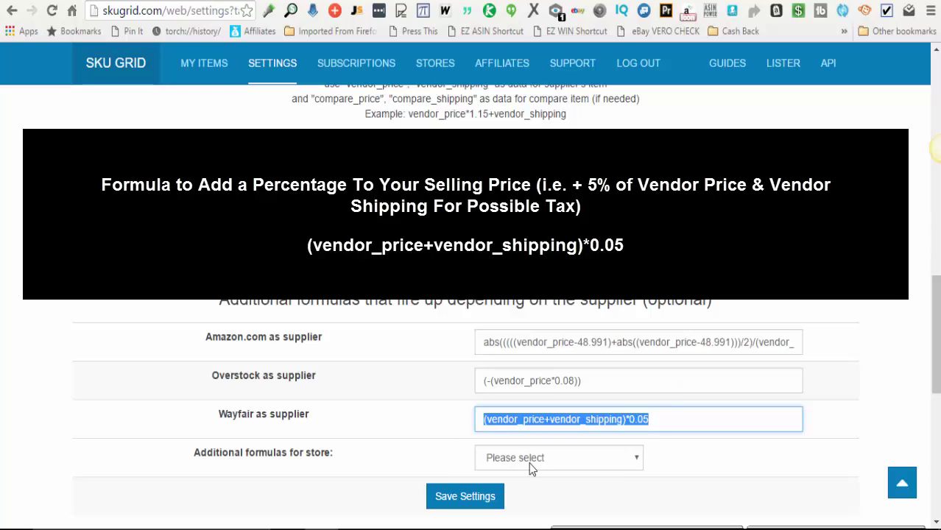
{"action": "left_click", "coordinate": [590, 460]}
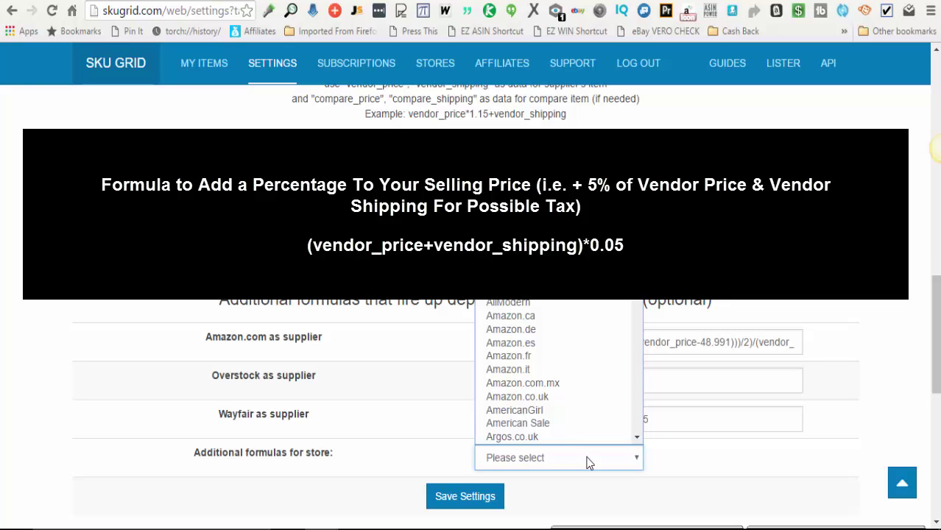
{"action": "left_click", "coordinate": [544, 304]}
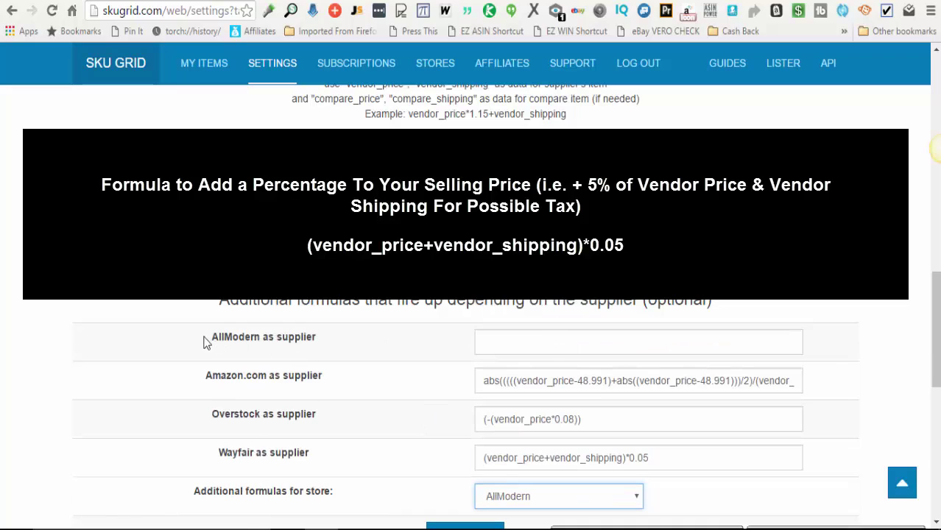
Copy Wayfair's (vendor_price+vendor_shipping)*0.05 formula into the empty AllModern formula field
{"action": "left_click_drag", "start_coordinate": [206, 339], "coordinate": [321, 341]}
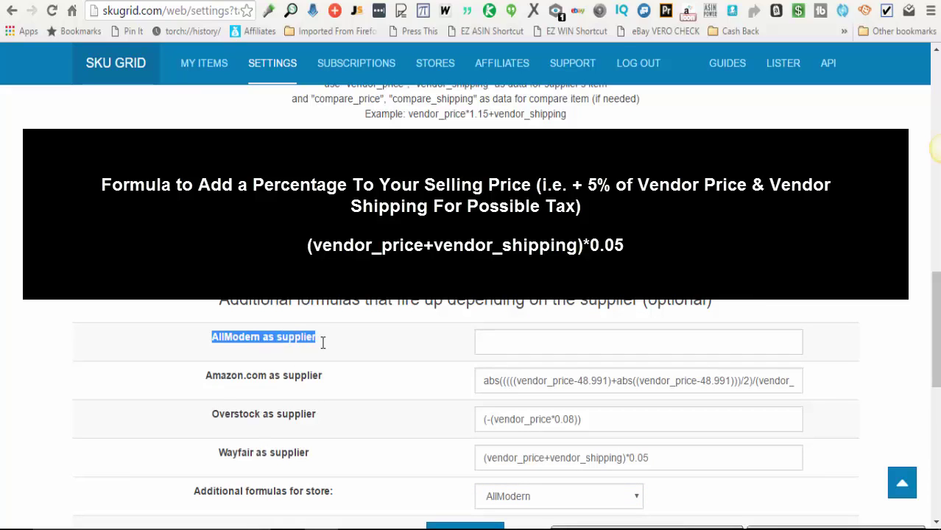
{"action": "left_click", "coordinate": [516, 343]}
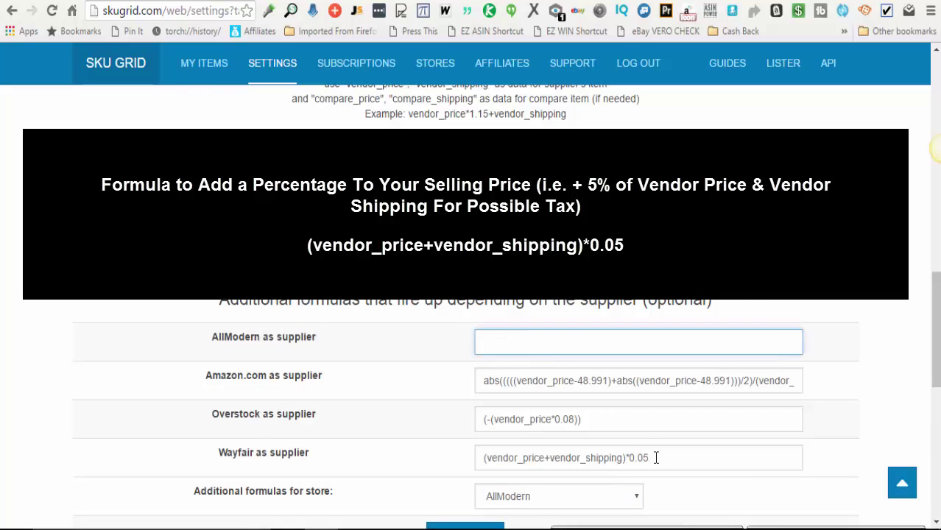
{"action": "left_click_drag", "start_coordinate": [651, 457], "coordinate": [481, 457]}
{"action": "right_click", "coordinate": [522, 452]}
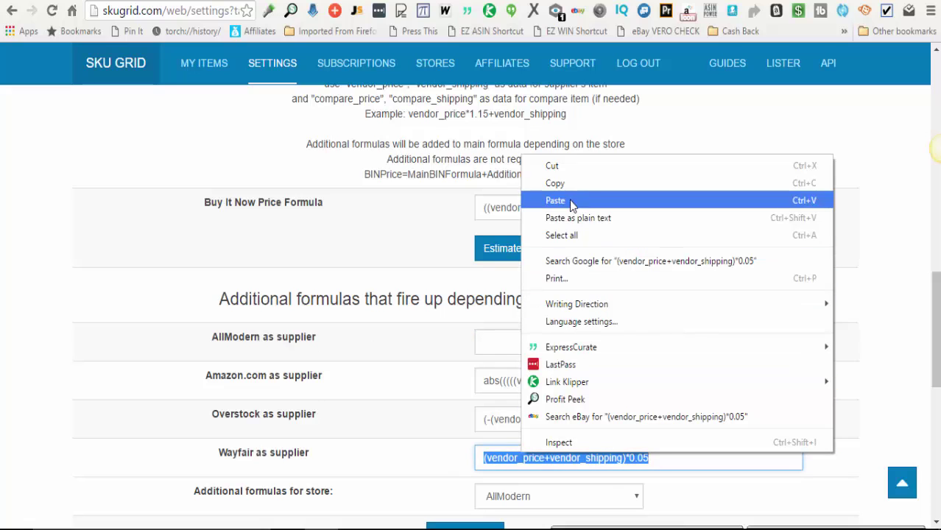
{"action": "left_click", "coordinate": [572, 186]}
{"action": "left_click", "coordinate": [525, 347]}
{"action": "right_click", "coordinate": [524, 347]}
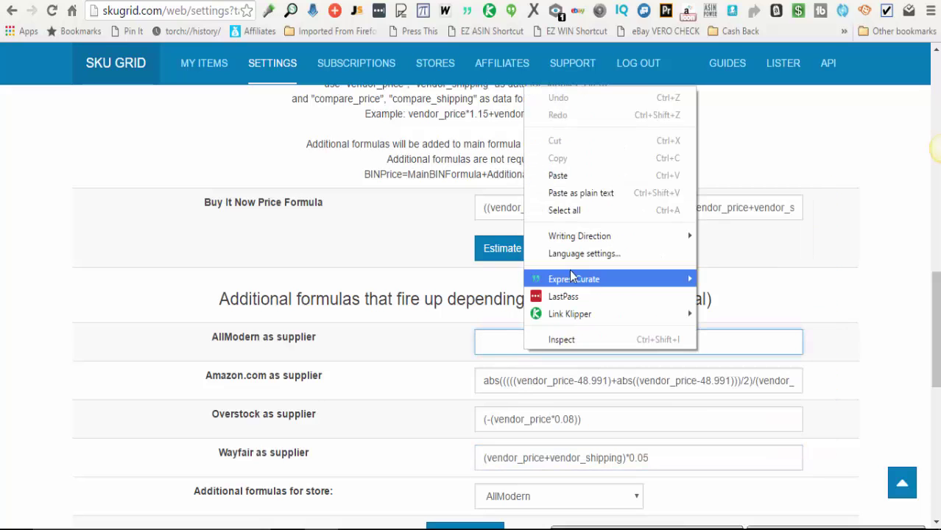
{"action": "left_click", "coordinate": [579, 176]}
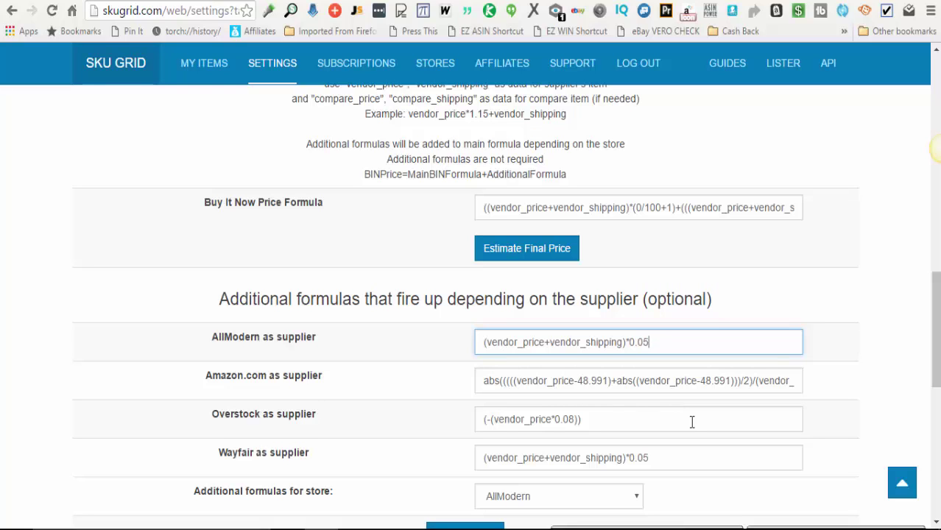
{"action": "scroll", "coordinate": [690, 431], "scroll_direction": "down", "scroll_amount": 1}
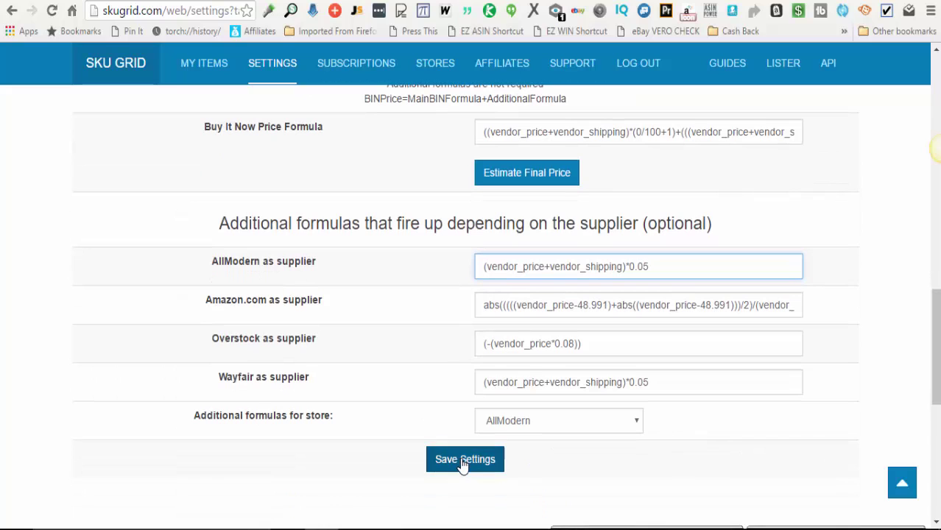